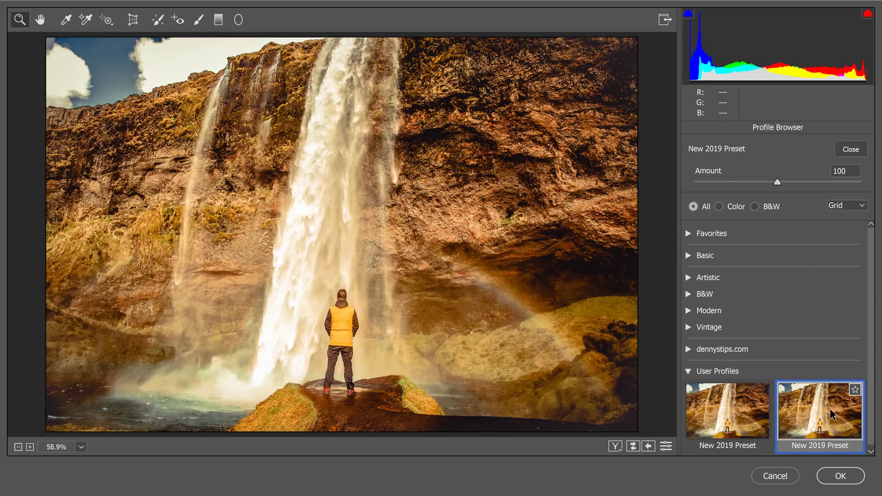
Step: Lower the New 2019 Preset profile Amount, then raise it to 173 on the waterfall
left_click_drag(778, 182, 838, 183)
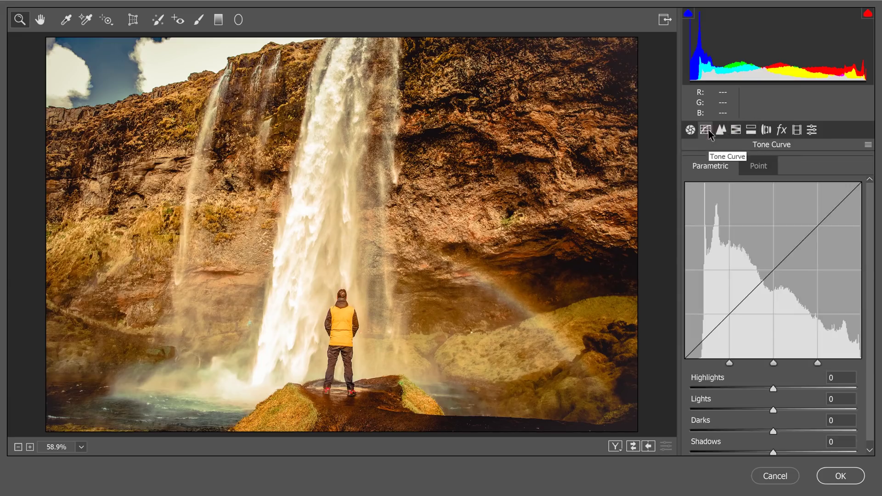
left_click(691, 130)
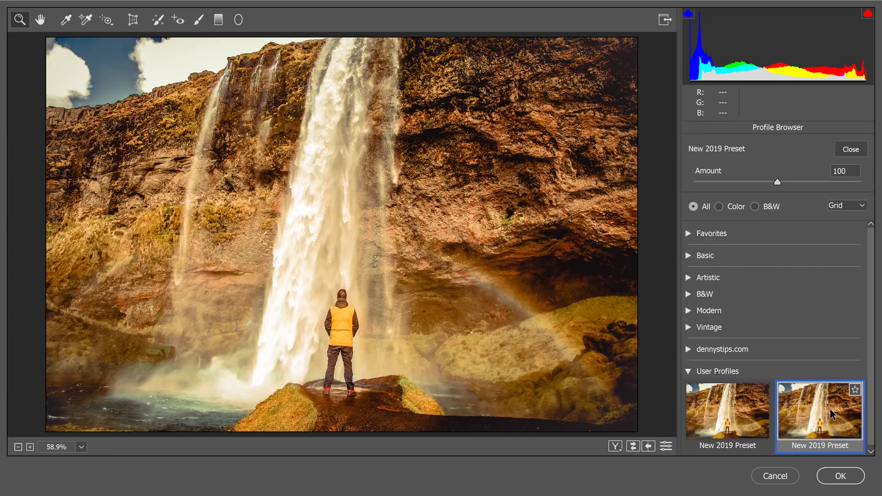
left_click_drag(779, 182, 838, 184)
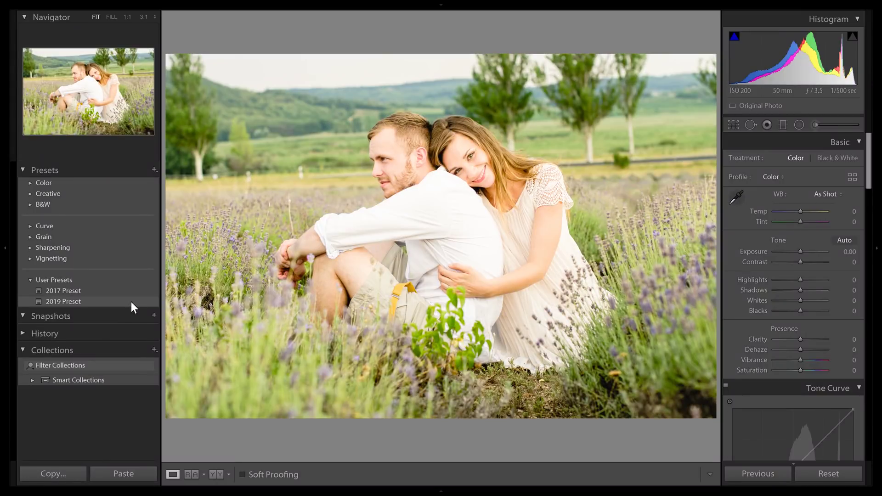
Step: Apply the 2019 Preset, then the 2017 Preset, and view its custom Tone Curve
left_click(131, 302)
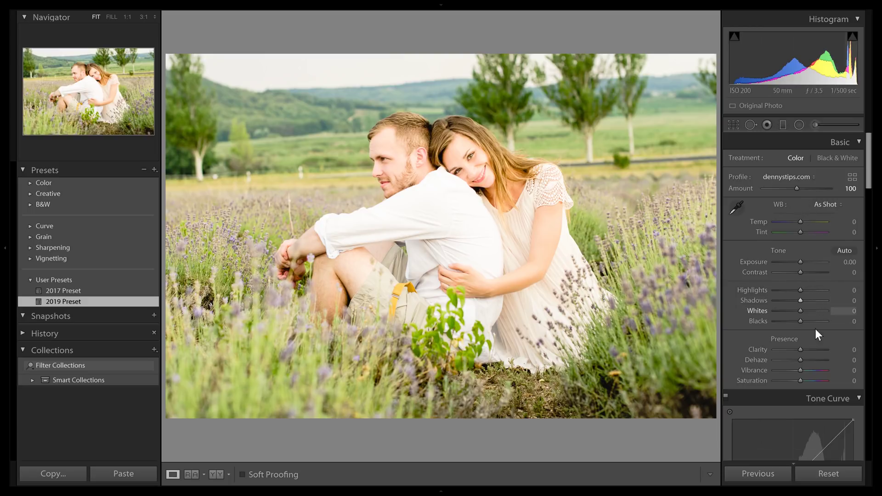
mouse_move(868, 186)
left_mouse_down()
mouse_move(876, 374)
mouse_move(873, 187)
left_mouse_up()
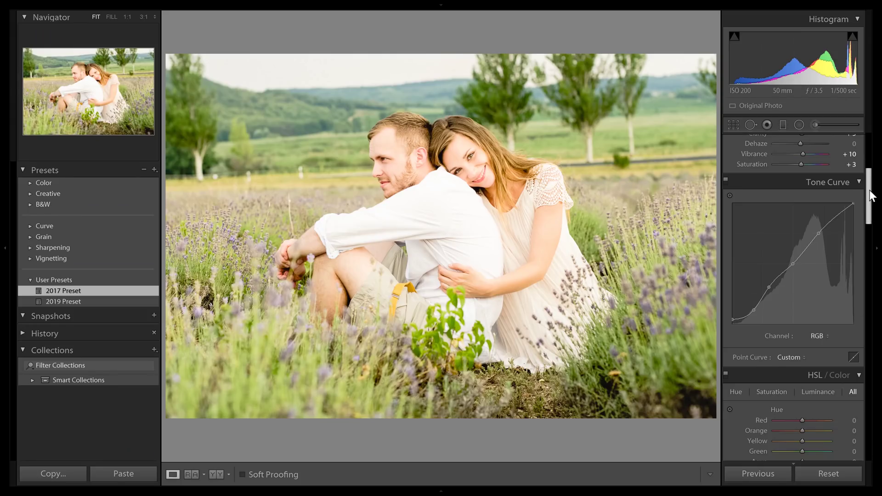
left_click_drag(867, 197, 868, 153)
Step: Reset the couple photo and apply the 2019 Preset, checking its dennystips.com profile
left_click(824, 473)
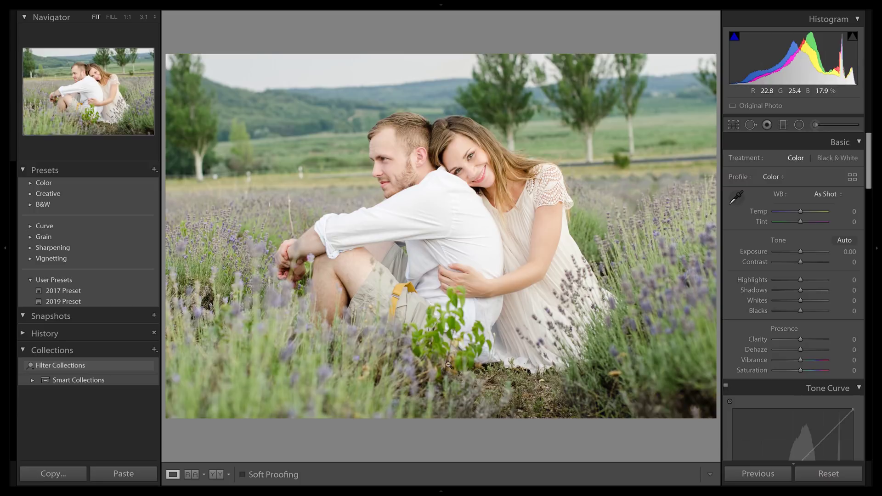
left_click(99, 301)
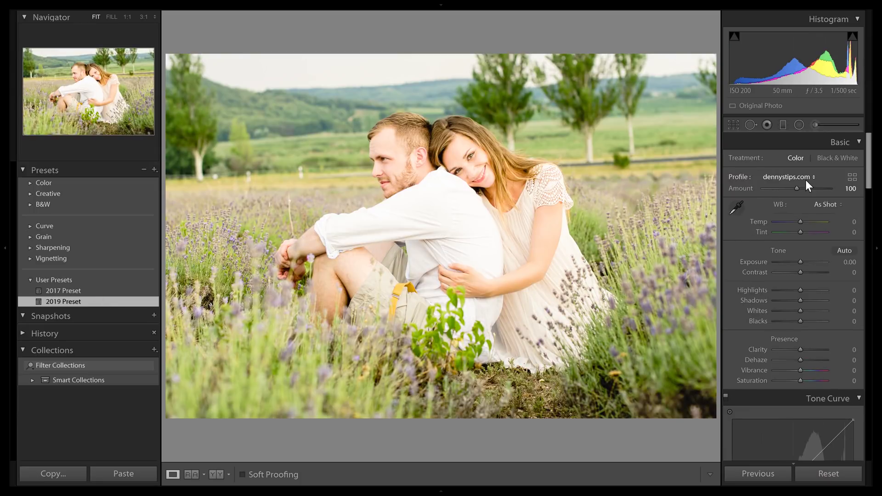
left_click(809, 178)
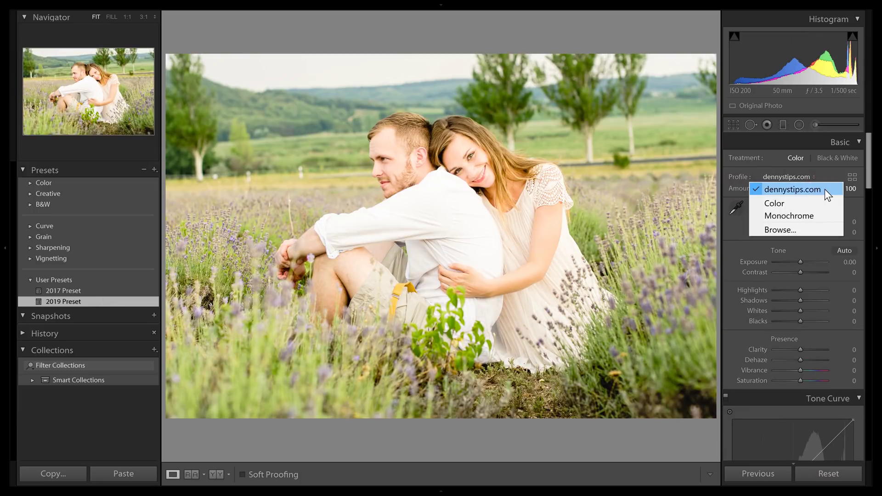
left_click(826, 167)
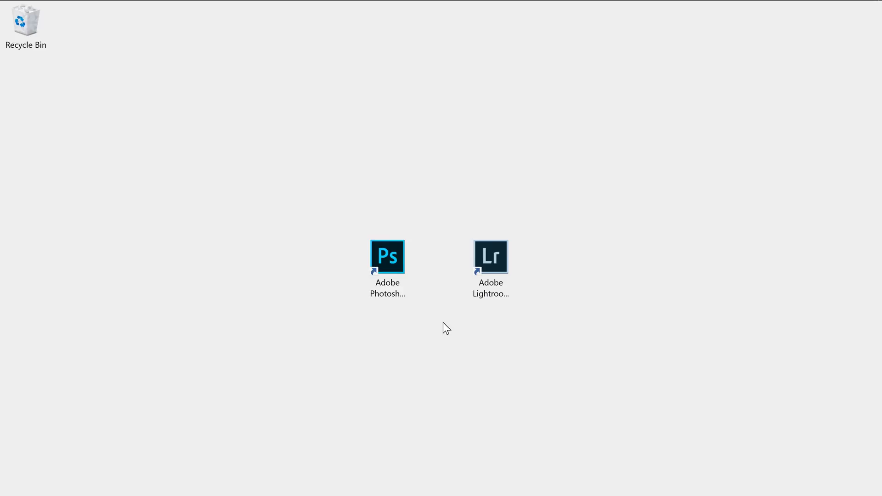
Step: Launch Adobe Photoshop CC 2019 from its desktop shortcut
left_click(484, 276)
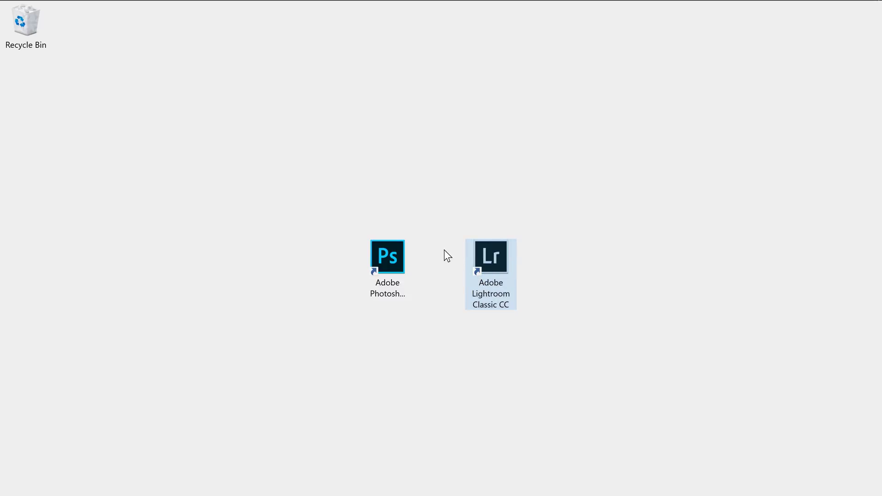
left_click(405, 258)
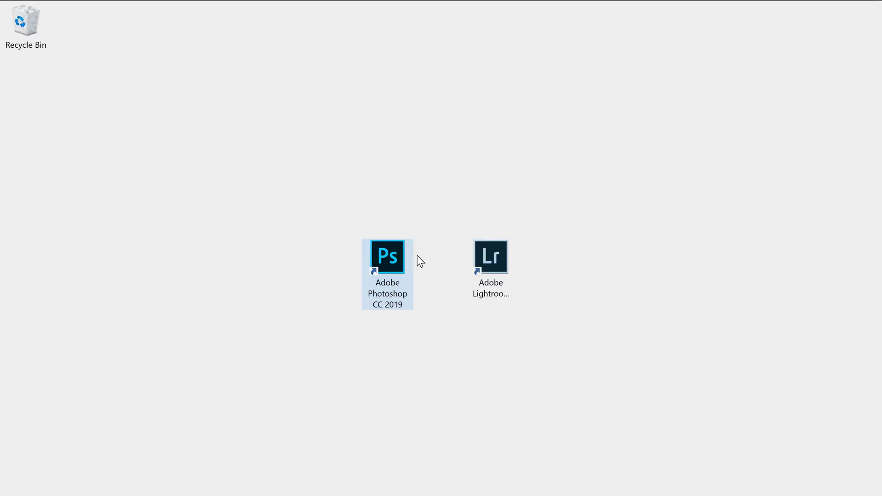
double_click(404, 255)
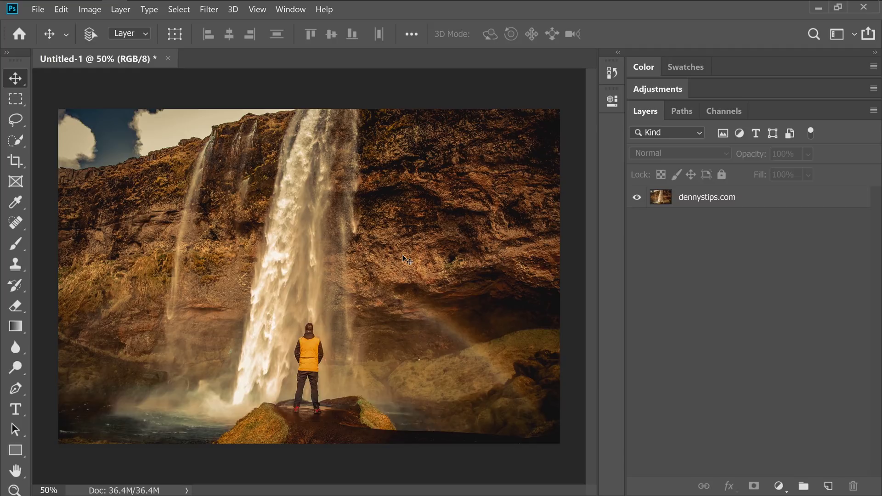
Step: Choose Filter > Camera Raw Filter for the dennystips.com waterfall layer
left_click(209, 9)
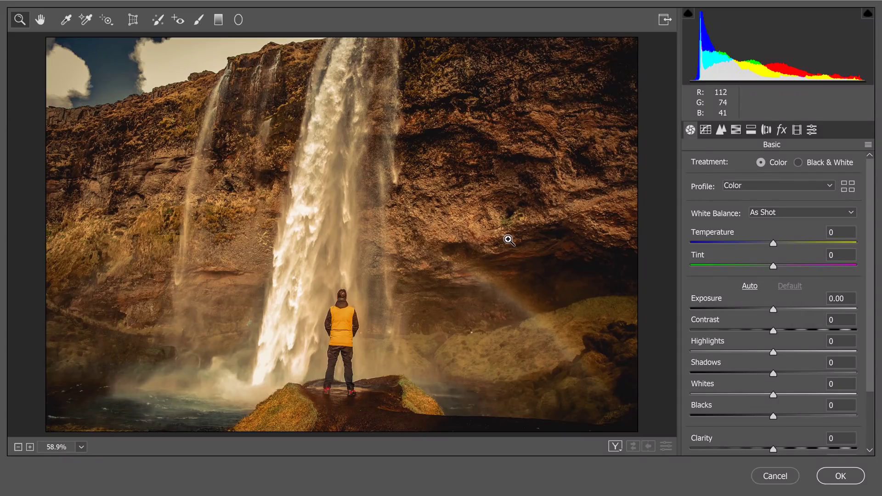
Step: Cool the Temperature to -21 and set Exposure to +0.70
left_click(758, 243)
left_click(787, 309)
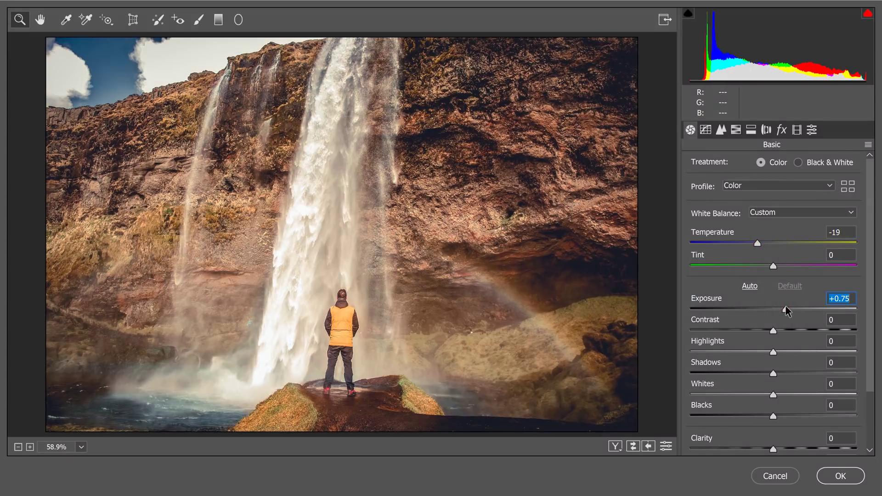
left_click(760, 243)
left_click_drag(761, 244, 756, 245)
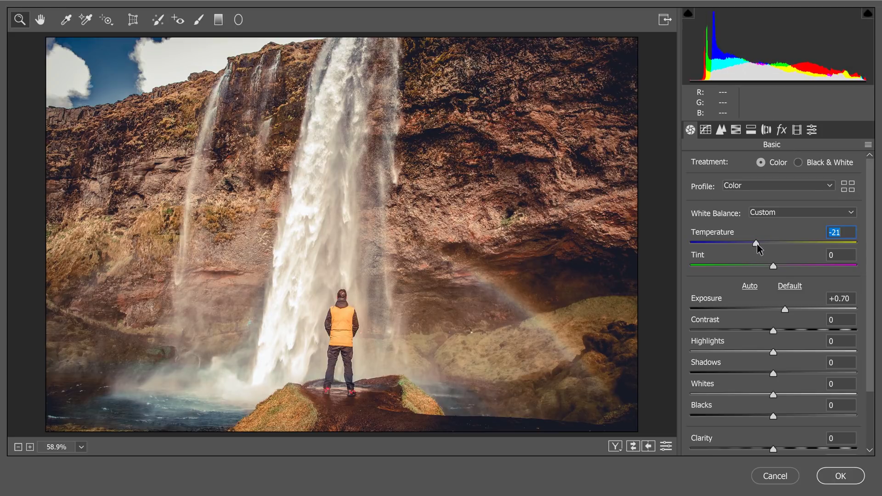
left_click(783, 307)
left_click_drag(784, 308, 786, 308)
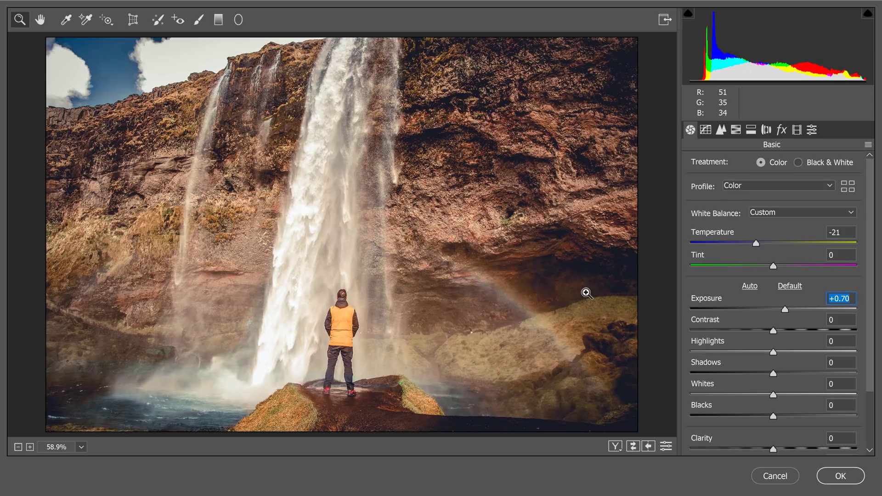
Step: Apply the 2017 Preset for a warm golden grade and review its Basic values
left_click(810, 130)
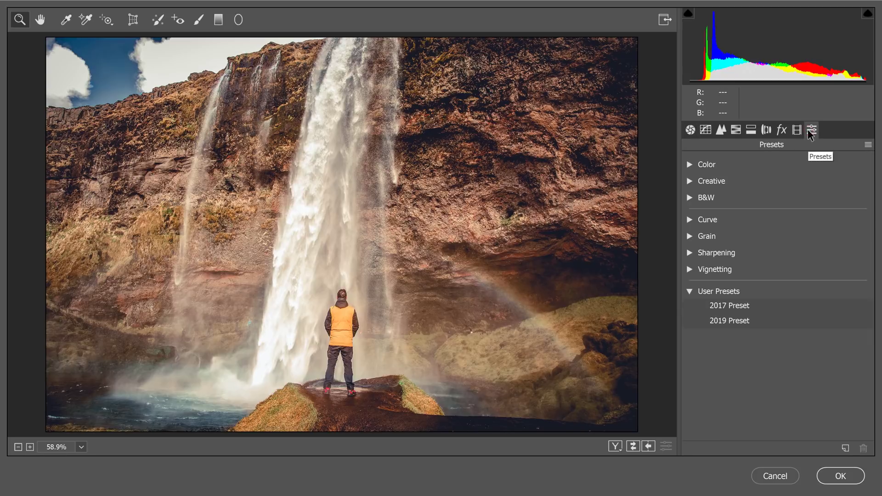
left_click(746, 306)
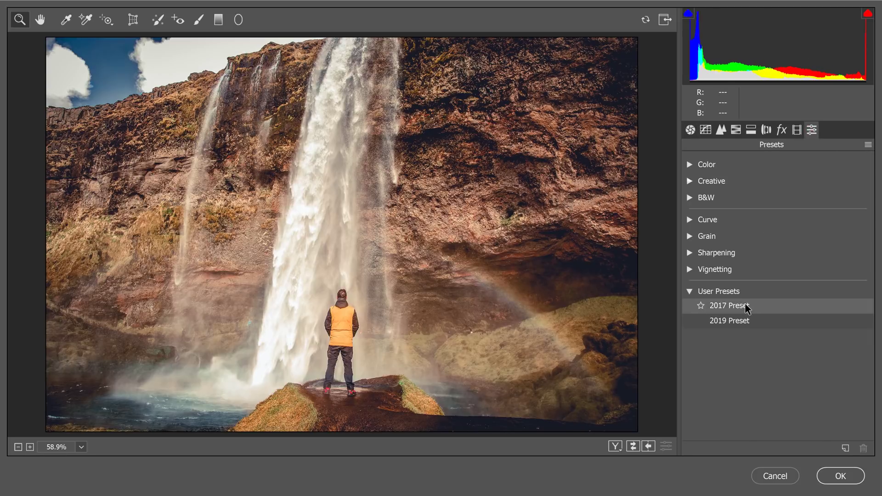
left_click(747, 307)
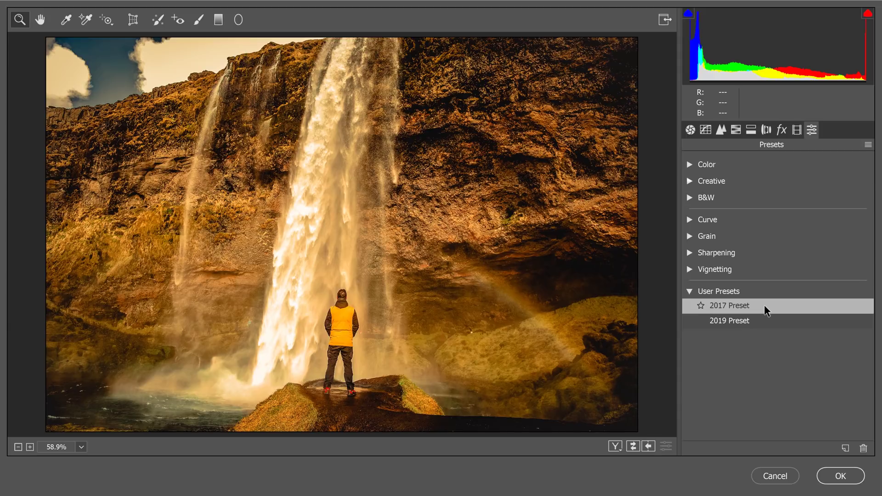
left_click(692, 132)
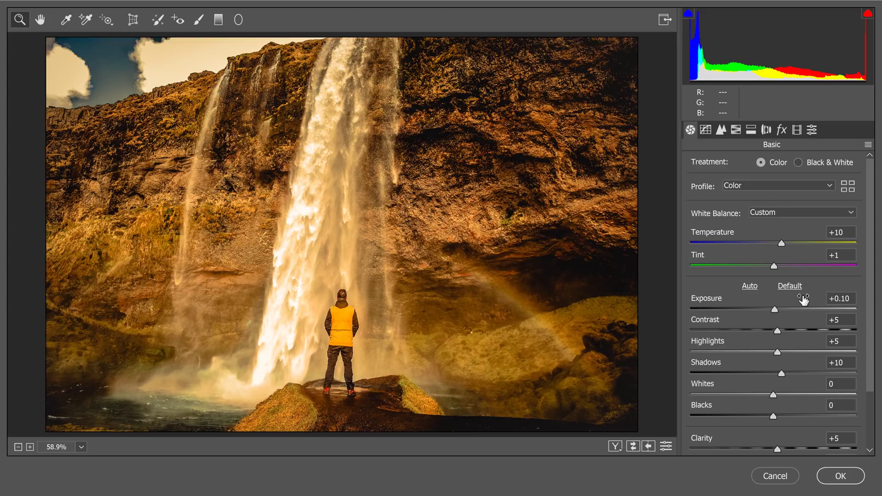
Step: Show the saved presets list, then cancel the New Preset dialog without saving
left_click(786, 309)
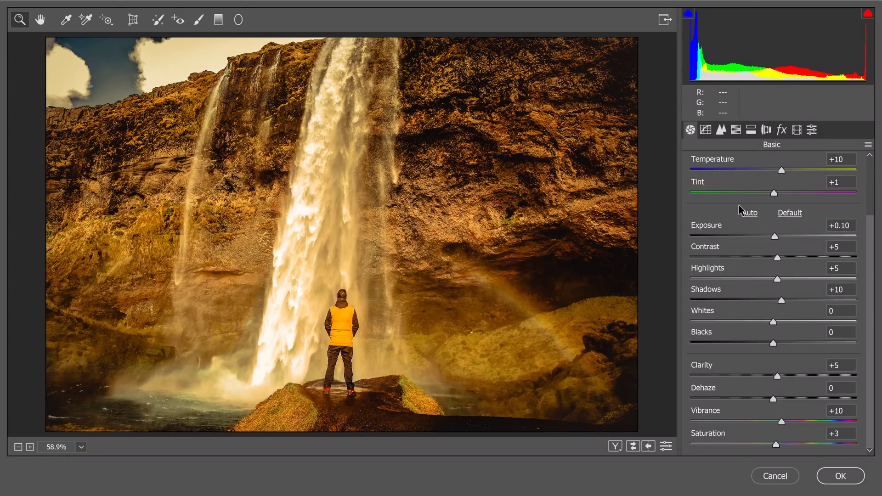
left_click(811, 132)
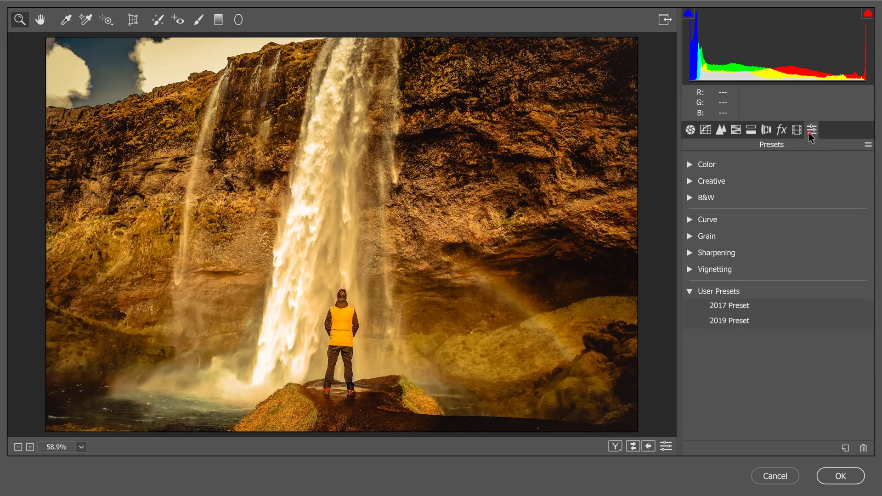
left_click(845, 448)
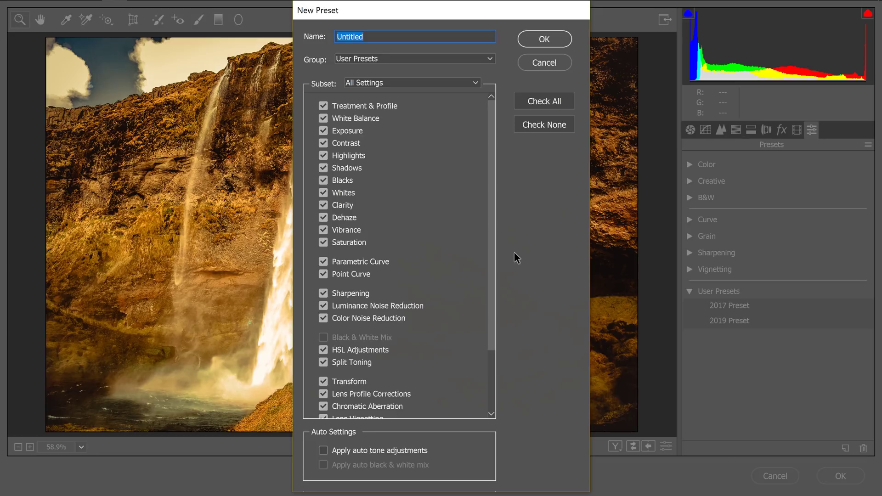
left_click(548, 67)
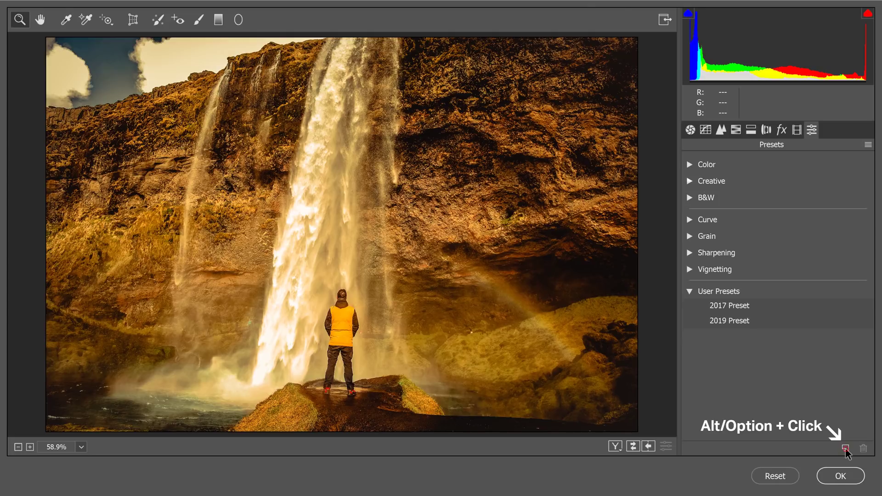
Step: Start a new profile named 'New 2019 Preset' in the User Profiles group
left_click(846, 449, "alt")
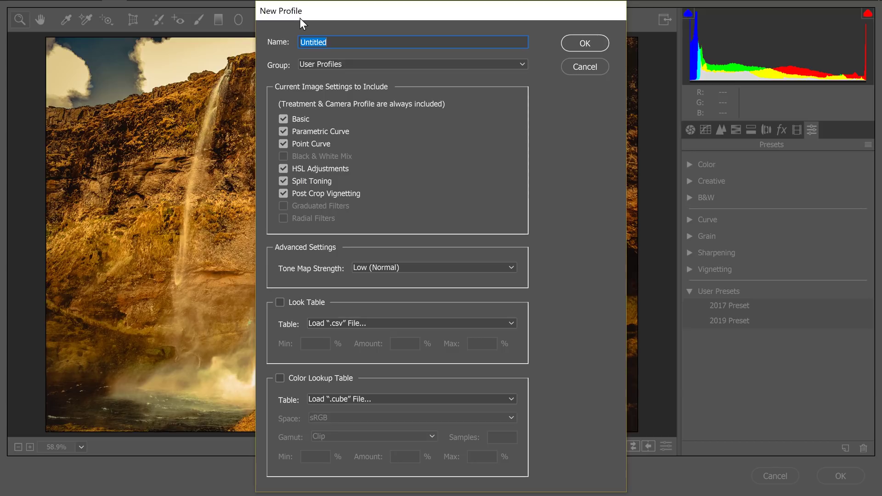
type("New 2019 Preset")
left_click(326, 64)
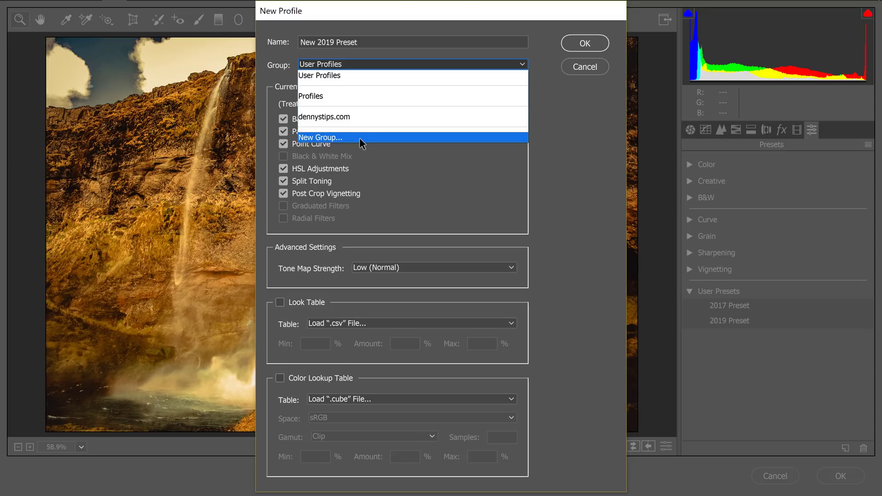
left_click(506, 162)
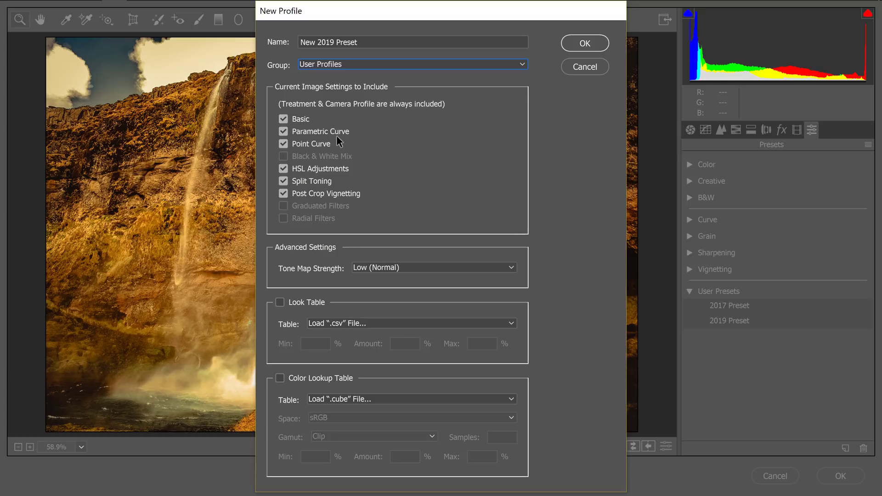
Step: Exclude Split Toning and Post Crop Vignetting from the New 2019 Preset profile
left_click(307, 181)
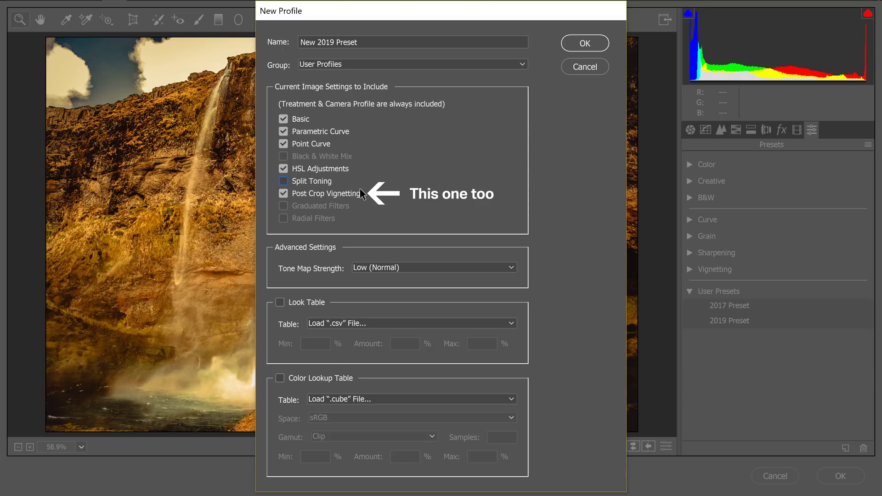
left_click(351, 191)
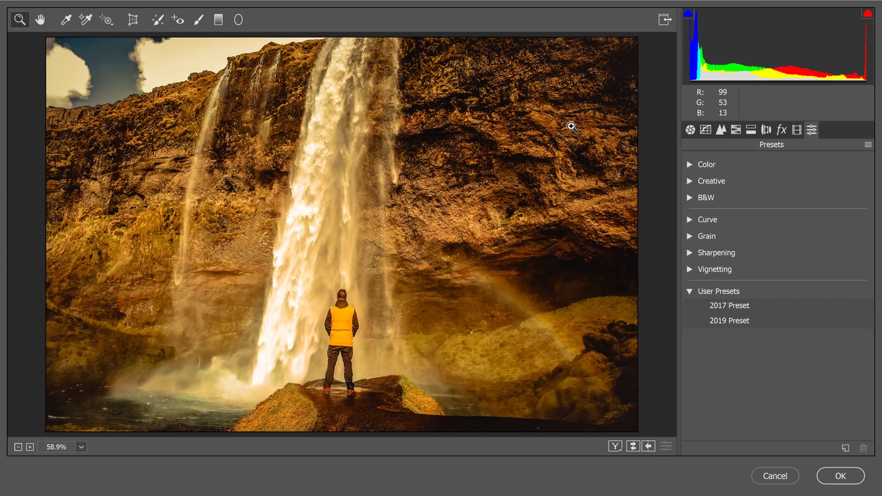
Step: Apply the second New 2019 Preset thumbnail from User Profiles, then return to the presets list
left_click(687, 130)
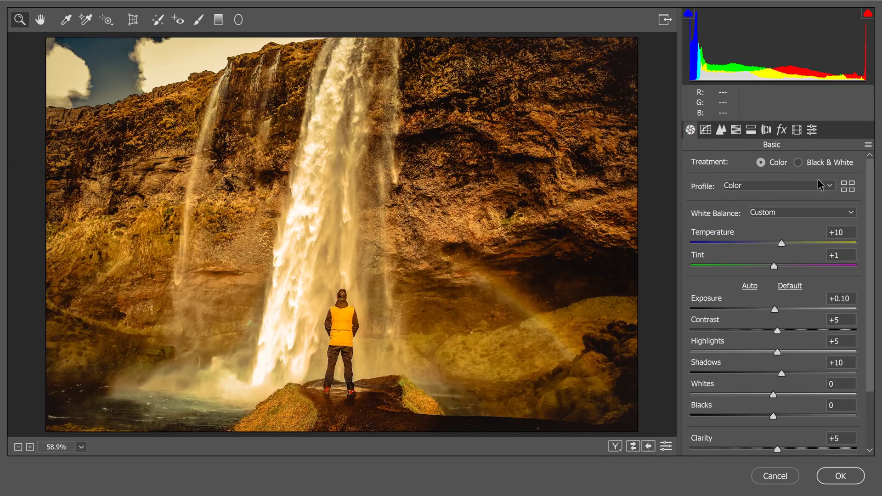
left_click(848, 188)
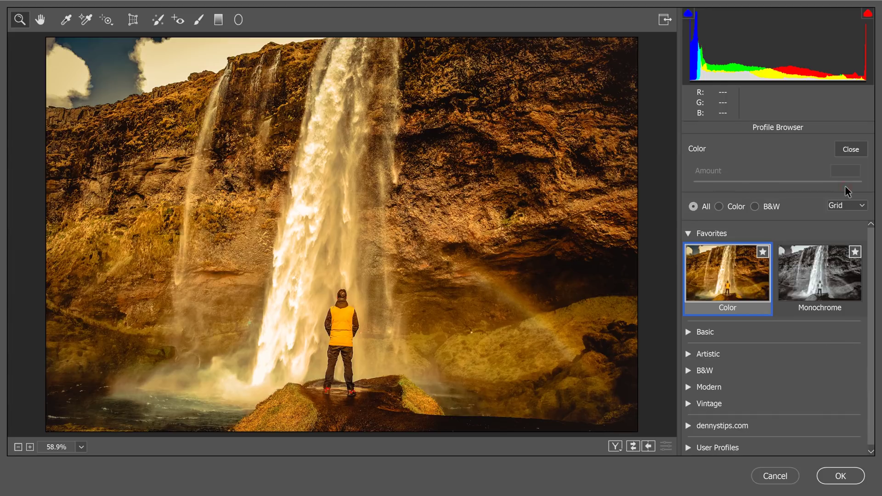
left_click(689, 448)
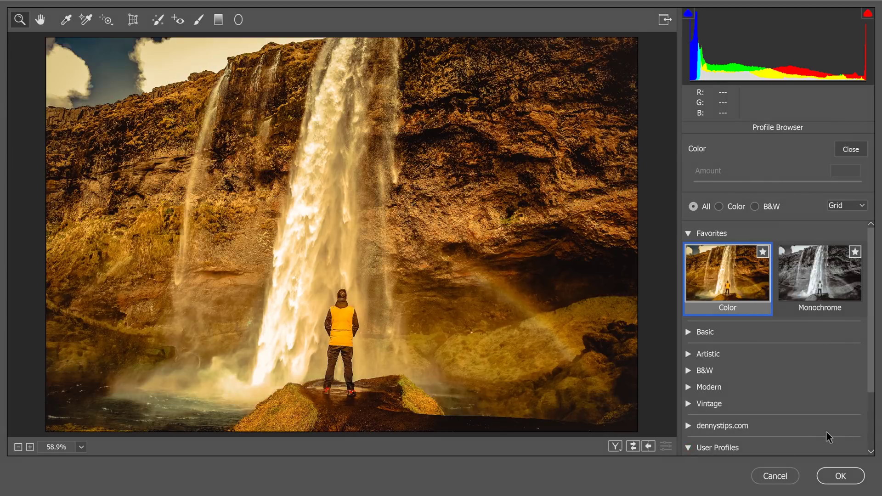
scroll(868, 428, "down", 2)
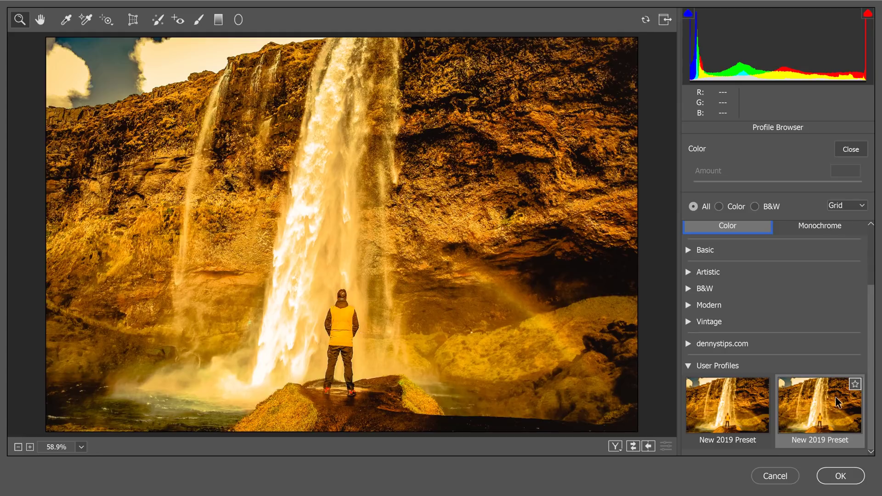
left_click(834, 402)
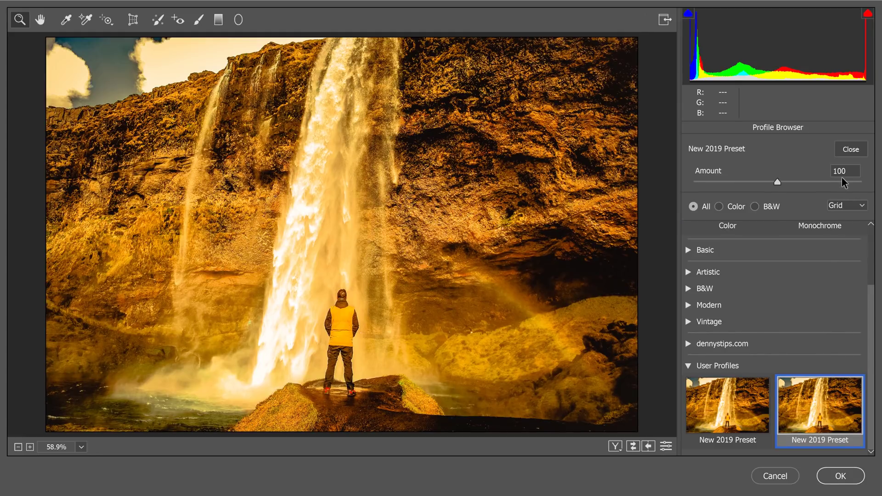
left_click(844, 151)
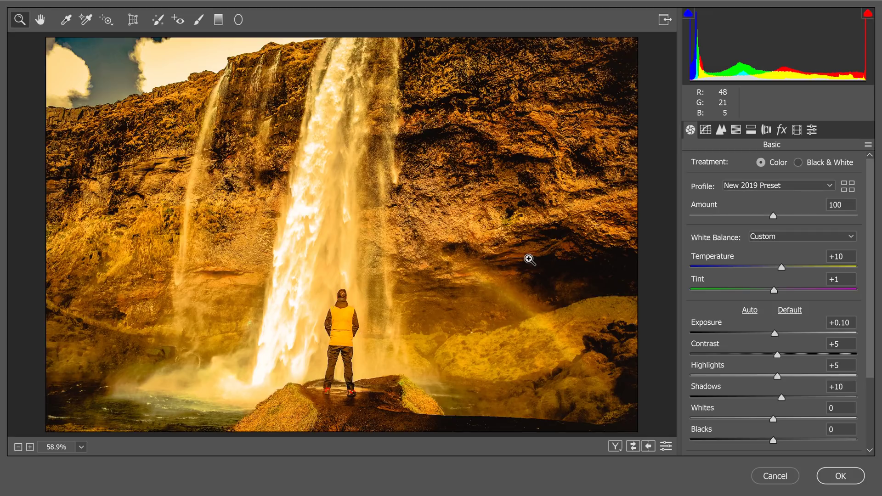
left_click(813, 131)
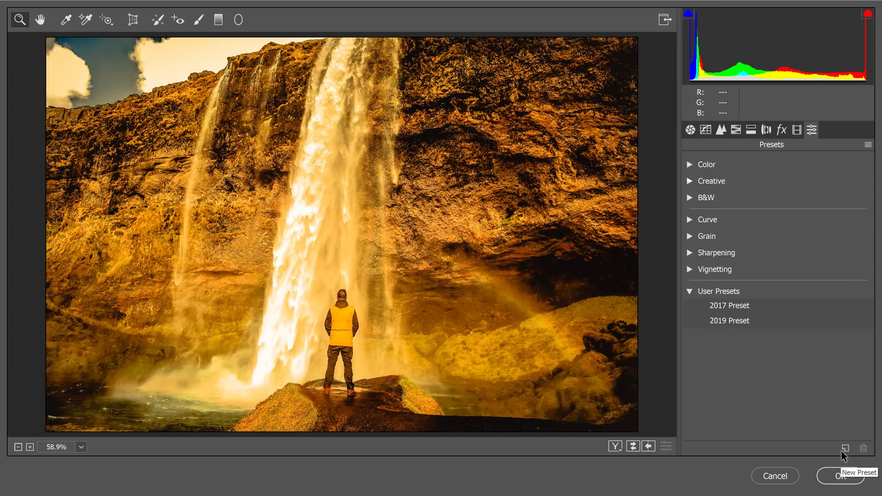
Step: Start a new preset named 'New 2019 Preset' with every setting unchecked
left_click(845, 449)
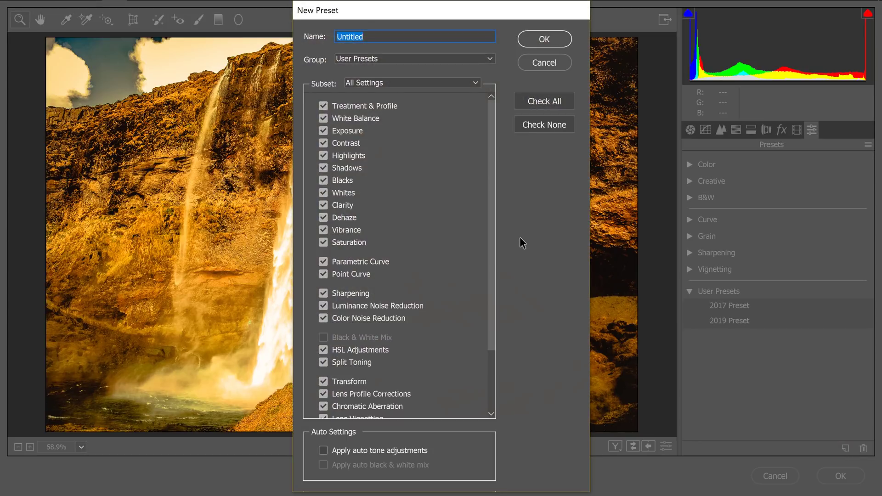
type("New 2019 Preset")
left_click(541, 130)
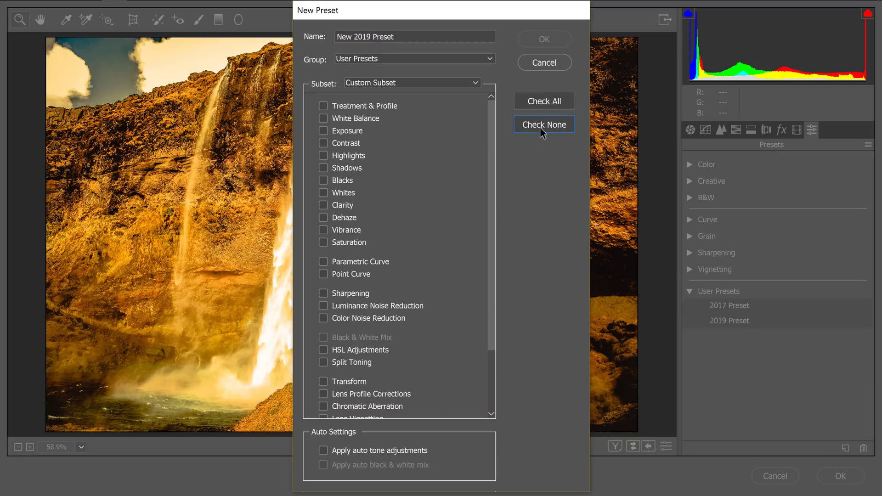
Step: Include Treatment & Profile, Process Version, Split Toning and Post-Crop Vignetting in the preset
left_click(386, 106)
scroll(452, 298, "down", 2)
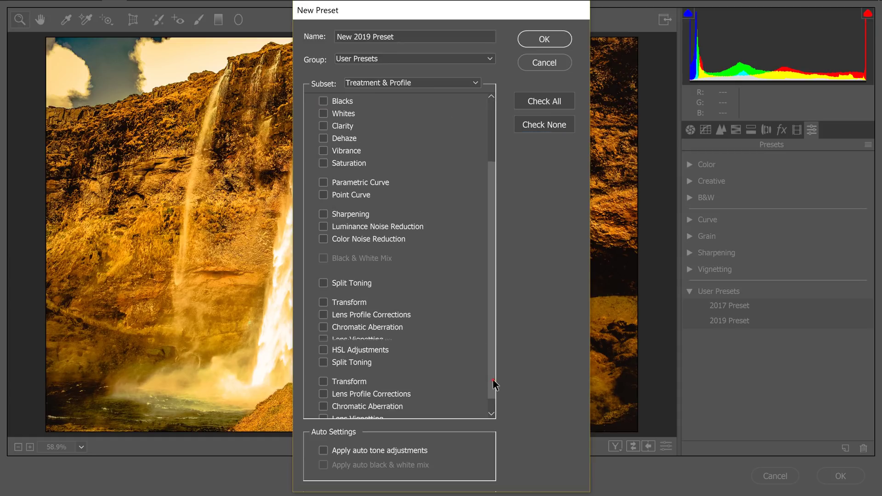
left_click(371, 390)
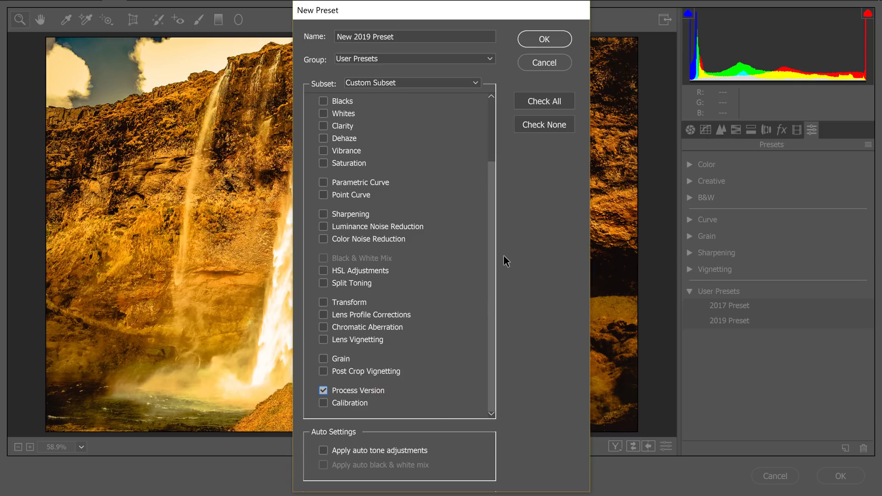
left_click(329, 279)
left_click(366, 371)
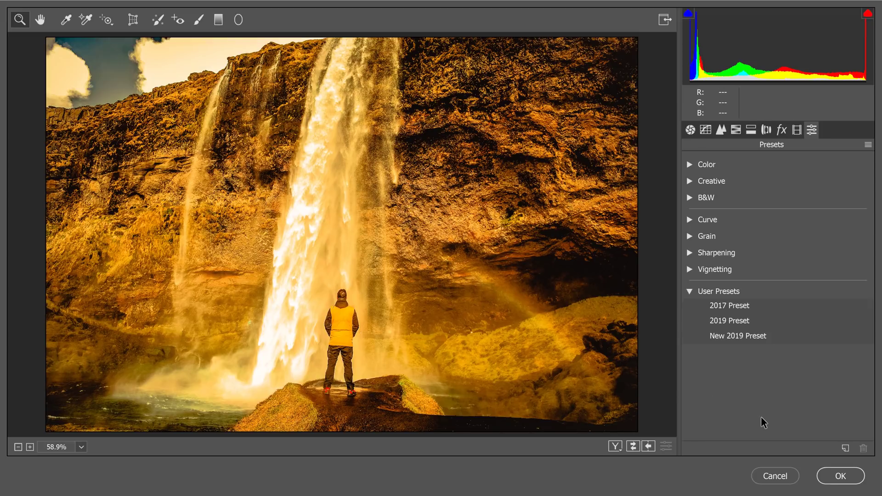
key("alt")
Step: Reset all adjustments, then set Temperature to -13 and Exposure to +0.75 in Basic
left_click(777, 477)
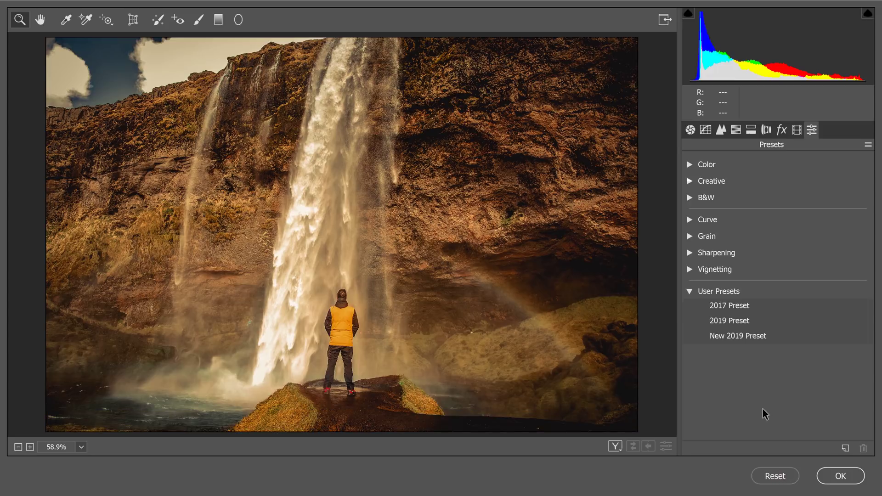
key("alt")
left_click(691, 130)
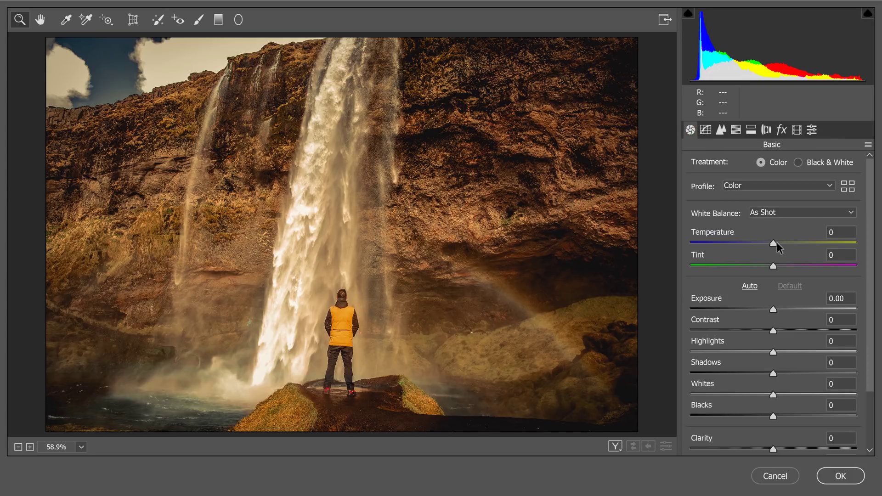
left_click_drag(777, 243, 766, 244)
left_click_drag(774, 309, 785, 307)
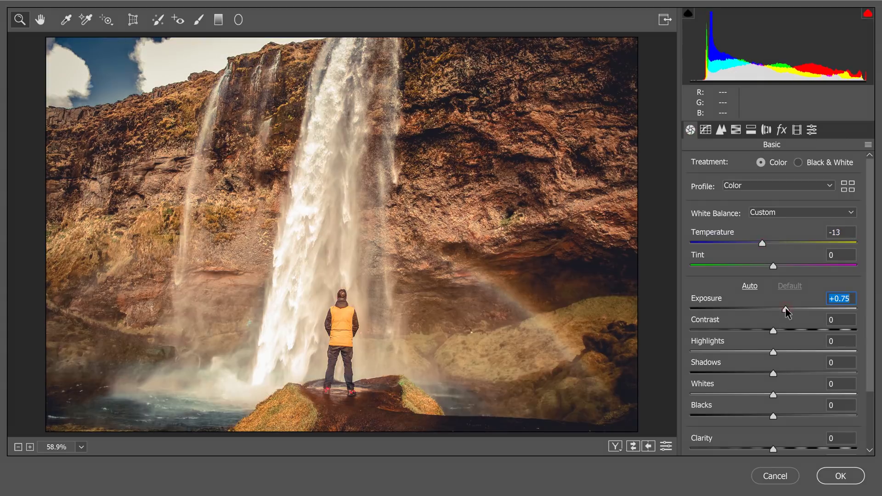
left_click(762, 243)
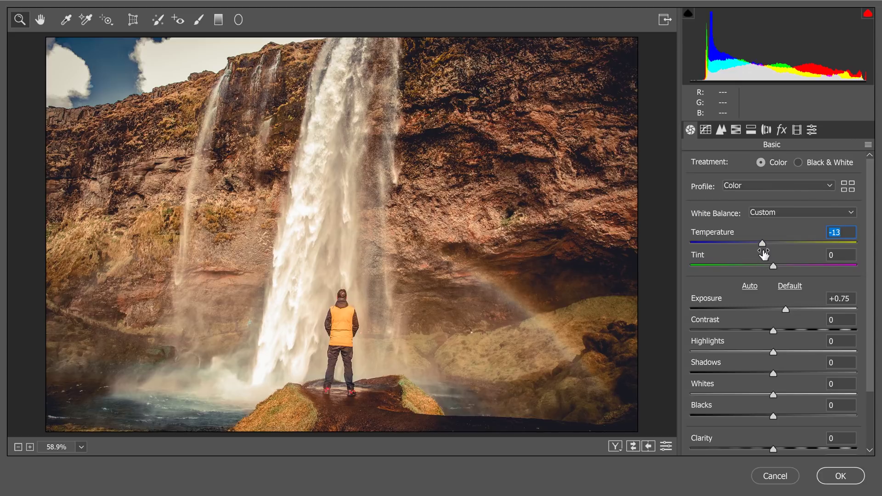
Step: Apply New 2019 Preset, then set split-toning Highlights Saturation 15 and Shadows Saturation 9
left_click(809, 131)
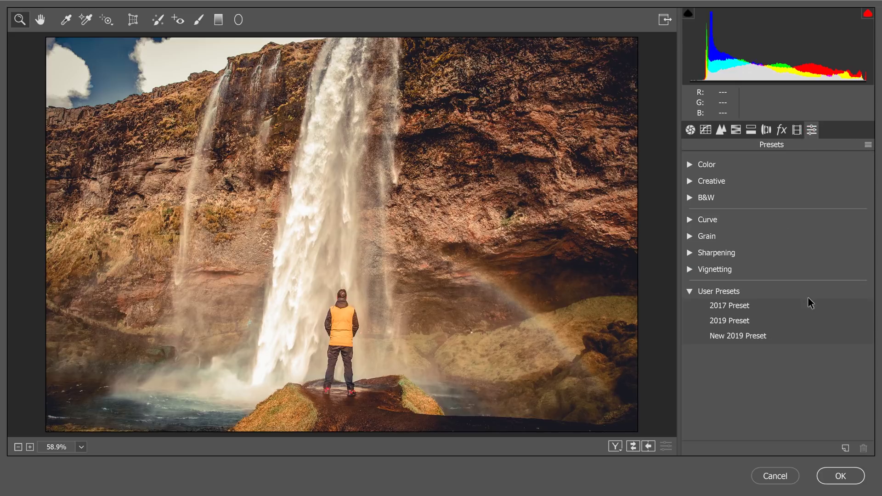
left_click(750, 340)
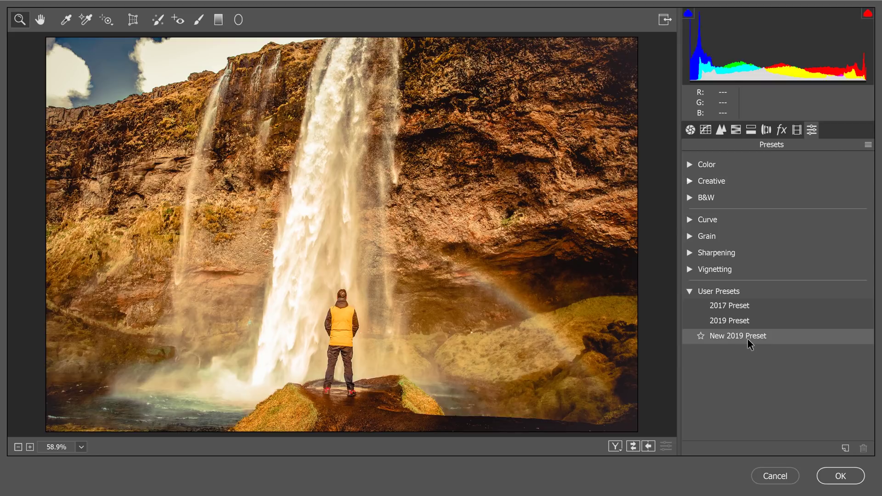
left_click(749, 340)
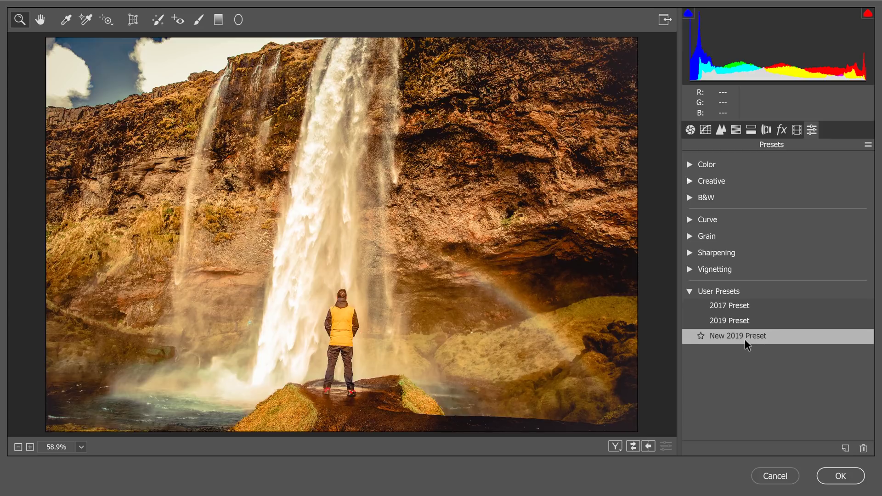
left_click(690, 130)
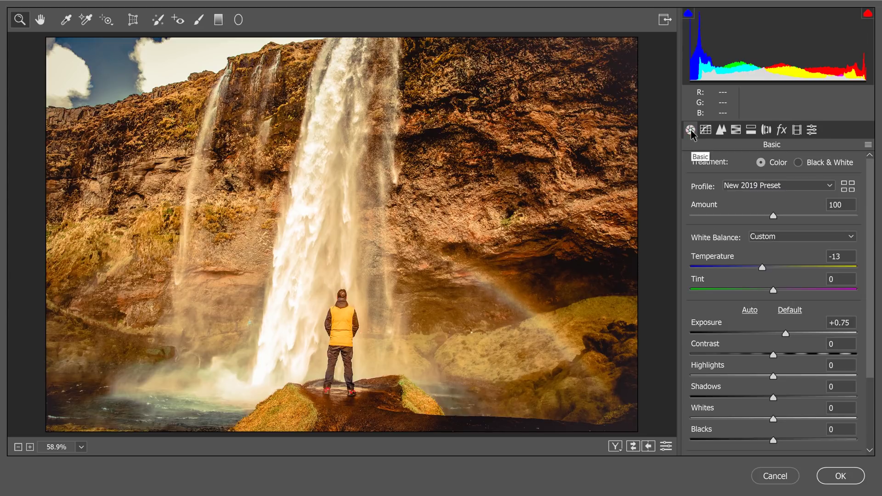
left_click_drag(868, 238, 869, 290)
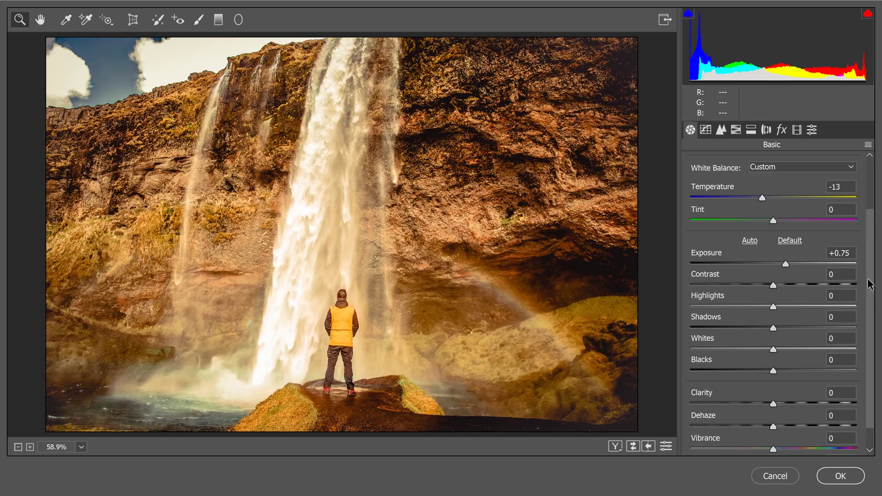
left_click(751, 131)
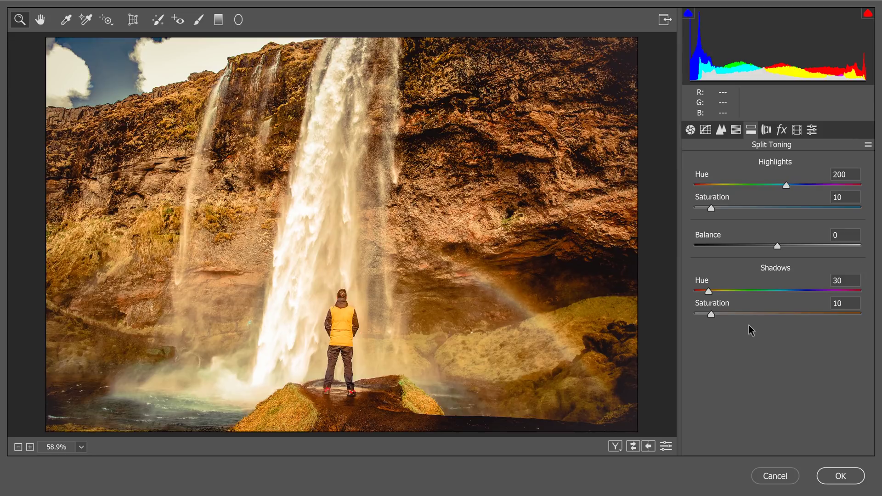
left_click_drag(710, 313, 705, 314)
Step: Review the HSL, Detail and Tone Curve panels before returning to Basic
left_click(735, 132)
left_click(722, 132)
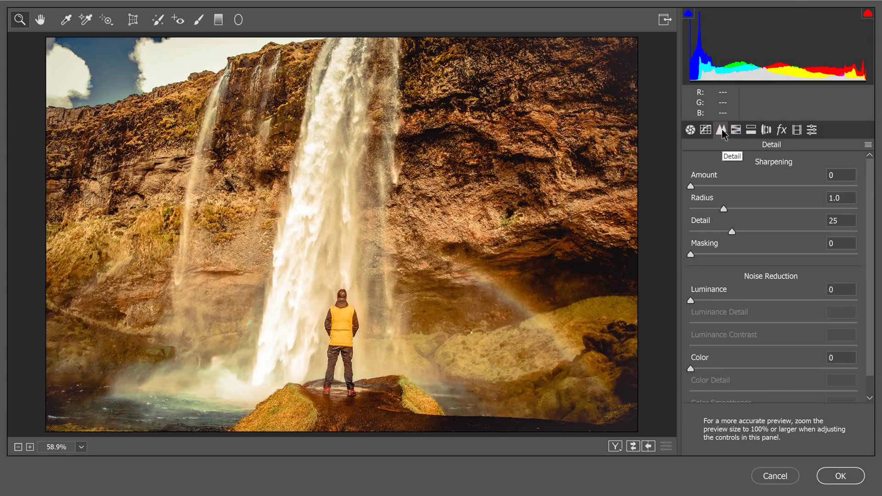
left_click(705, 130)
left_click(691, 130)
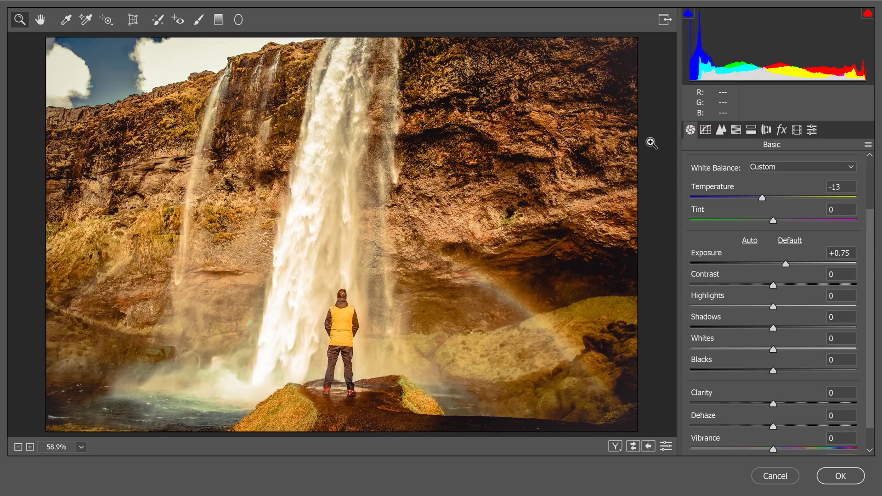
Step: Push the profile Amount to 200, settle it at 173, and zoom into the waterfall
left_click(870, 167)
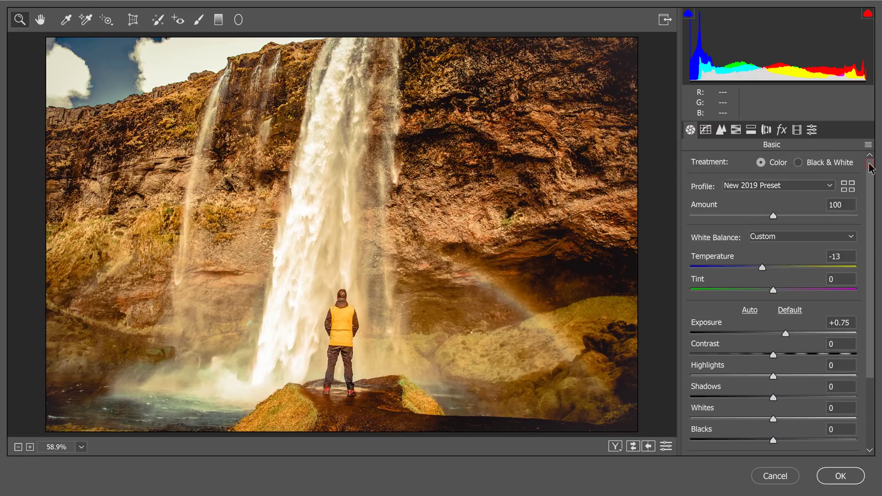
left_click(855, 189)
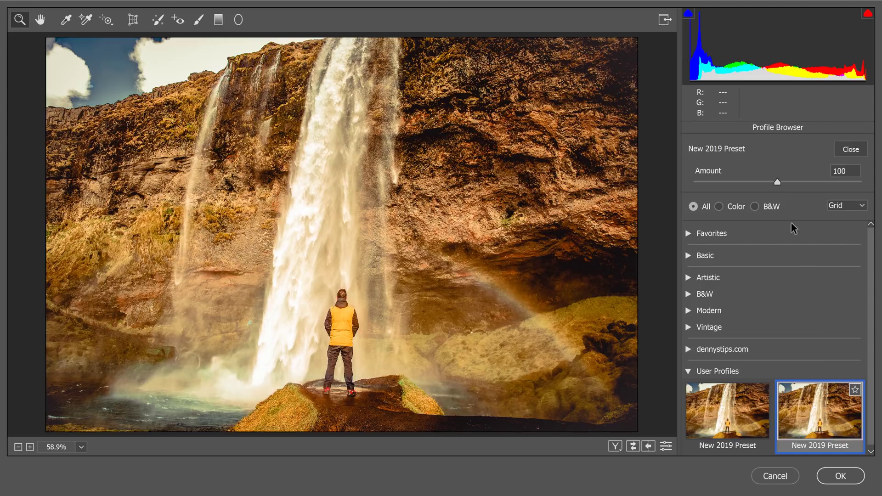
left_click_drag(778, 184, 864, 181)
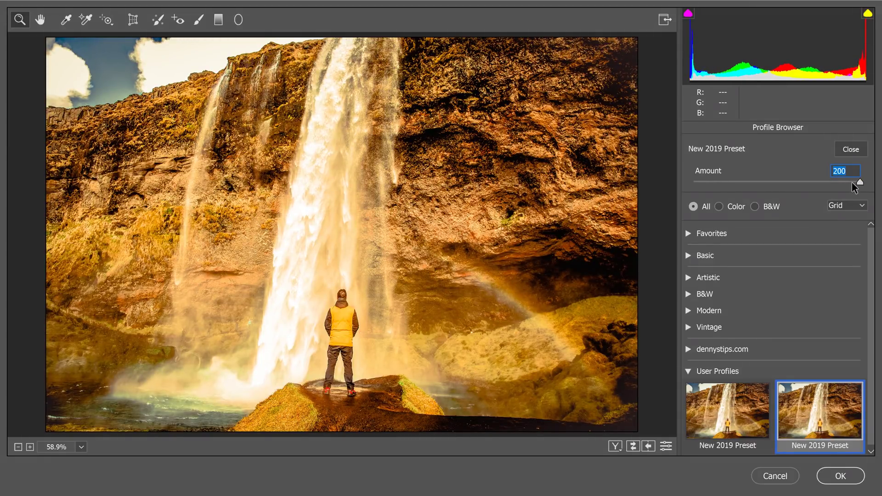
left_click(827, 183)
mouse_move(822, 182)
left_mouse_down()
mouse_move(777, 182)
mouse_move(846, 183)
mouse_move(831, 181)
mouse_move(839, 182)
left_mouse_up()
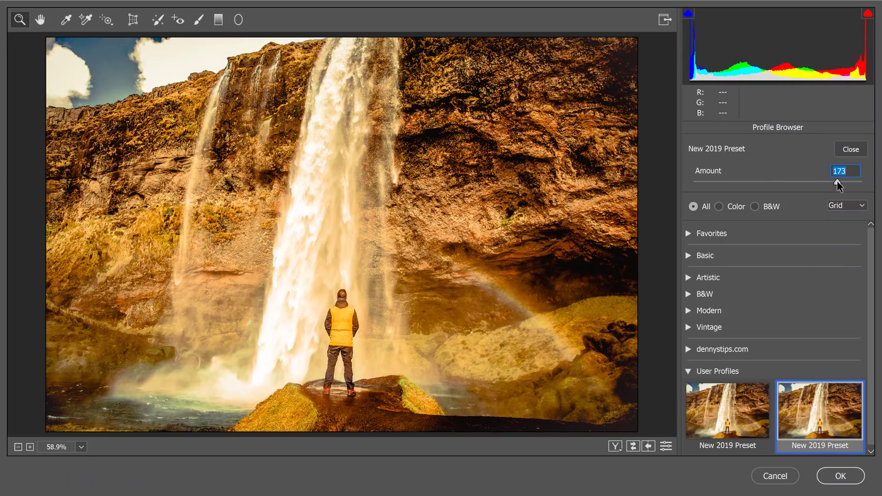
left_click(189, 391)
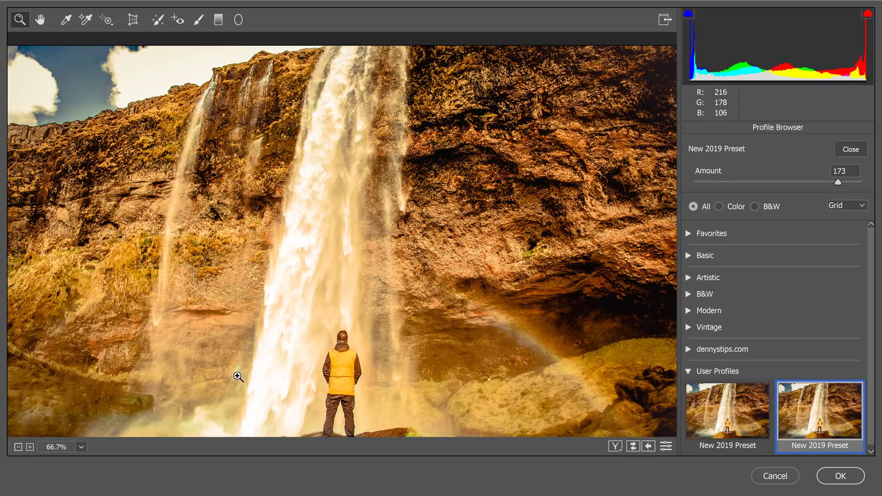
left_click(236, 374)
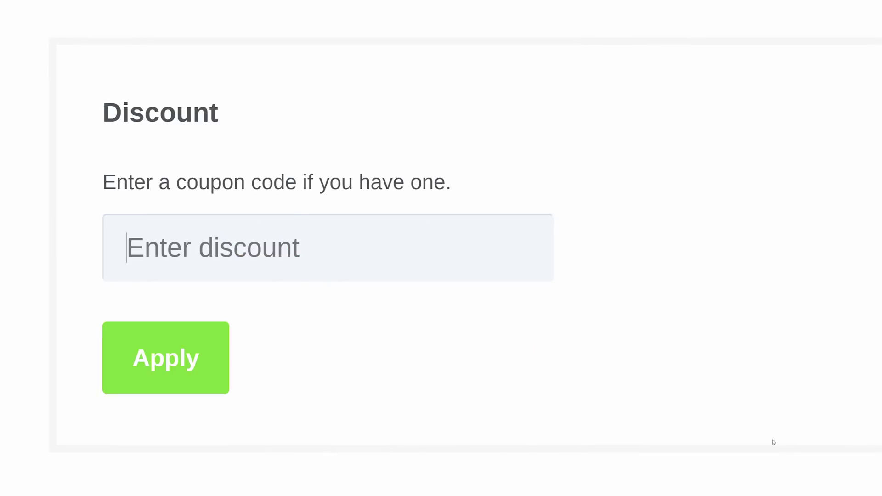
Step: Enter the discount coupon code in the Discount page's coupon field
type("denny")
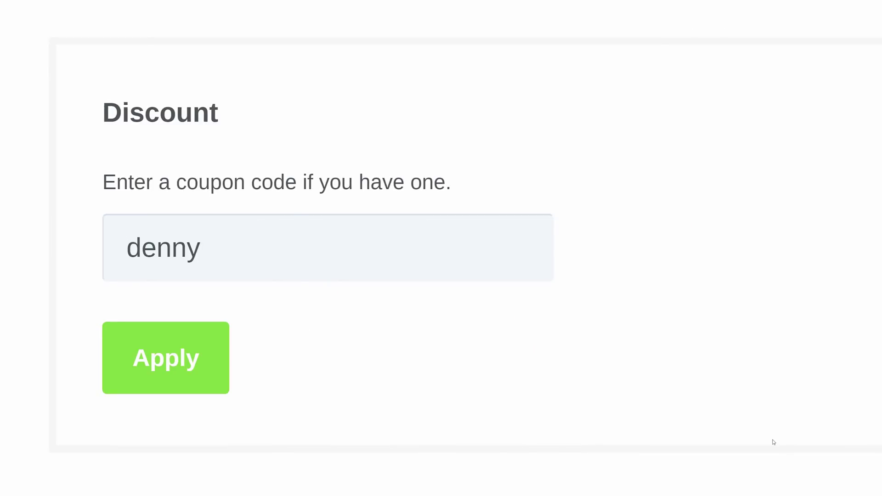